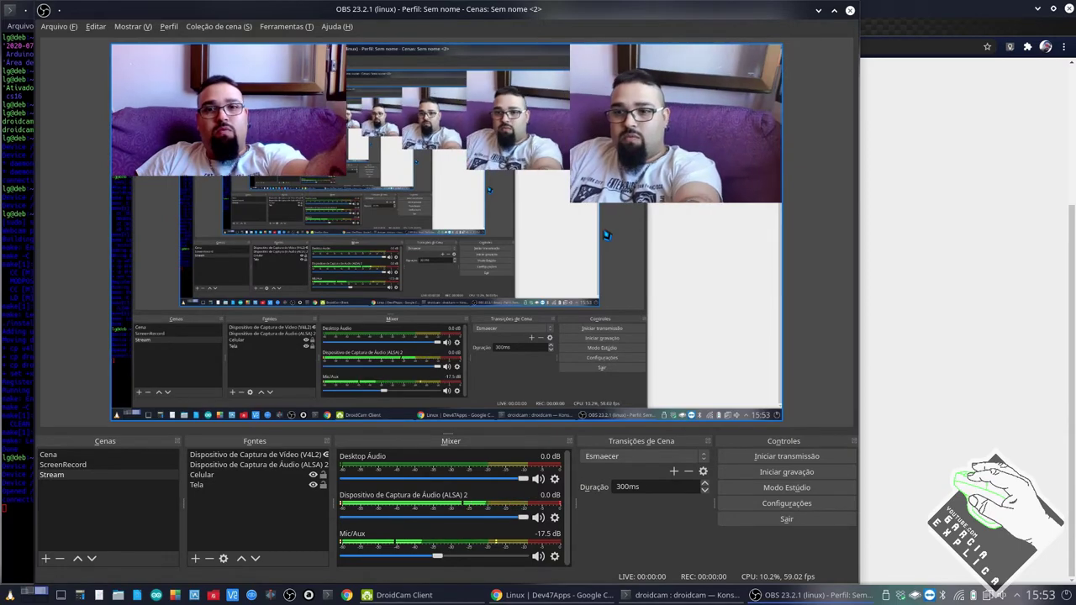
Step: Enlarge the phone camera and webcam sources in the preview until they meet side by side
left_click(578, 196)
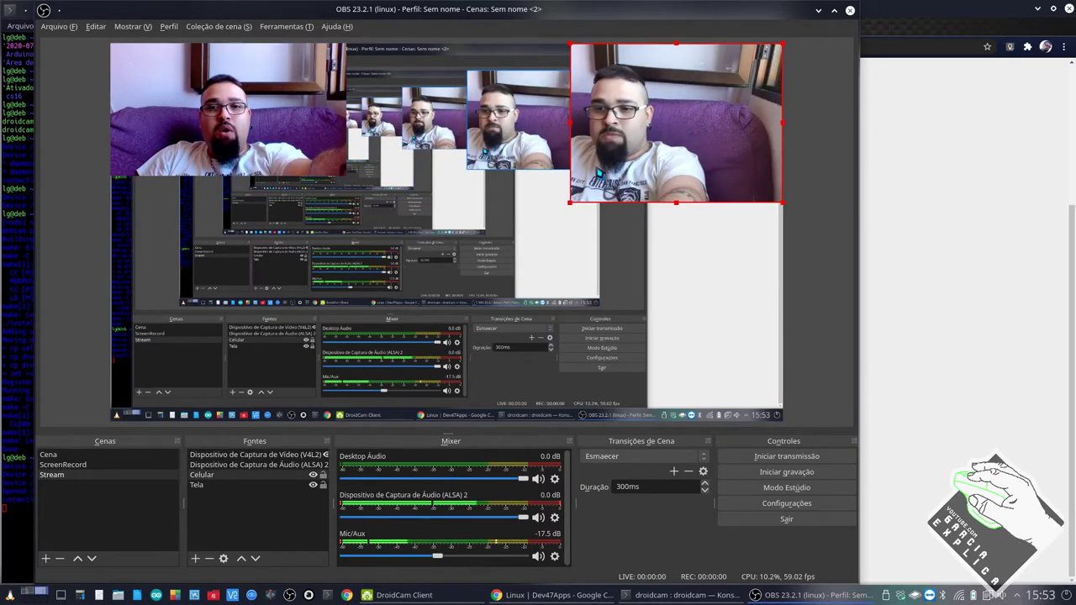
left_click_drag(577, 212, 431, 322)
mouse_move(227, 109)
left_mouse_down()
mouse_move(250, 139)
mouse_move(230, 110)
left_mouse_up()
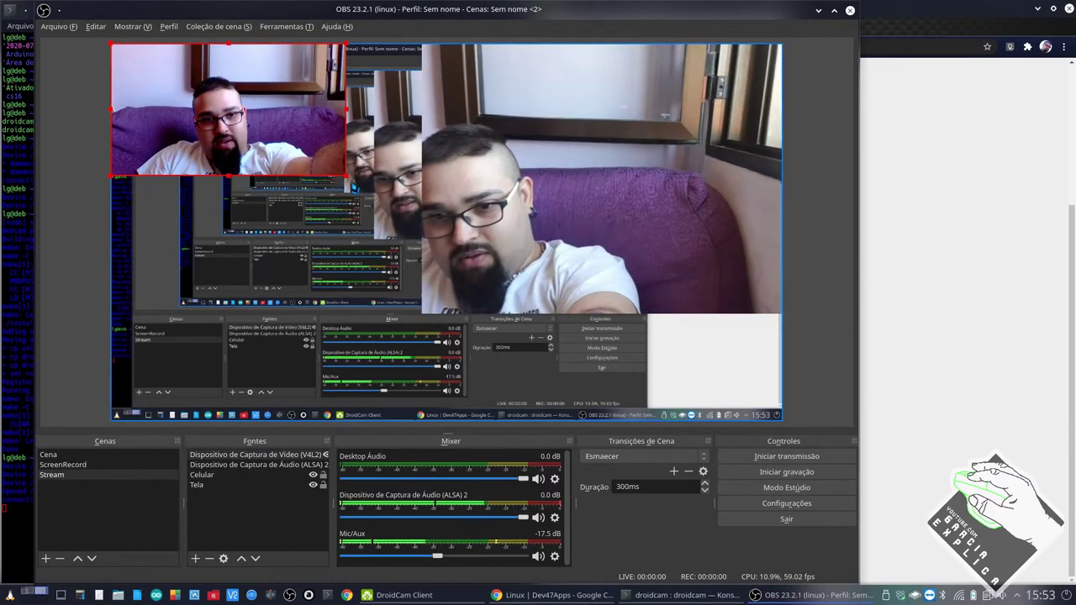
left_click_drag(346, 176, 423, 220)
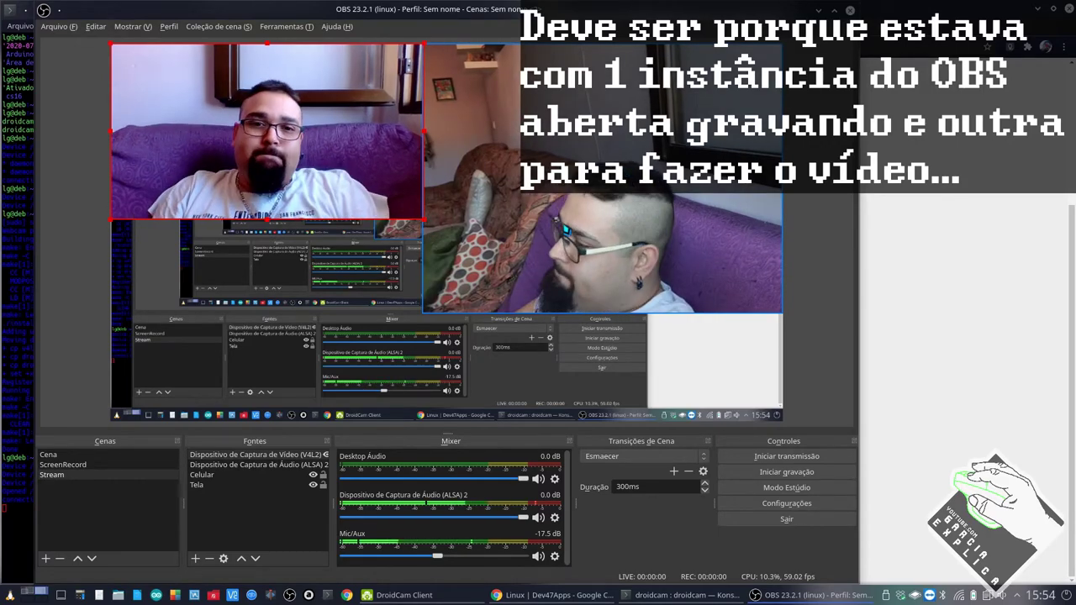
Step: Shrink the phone camera and webcam sources to small overlays in the upper corners of the scene
left_click(425, 312)
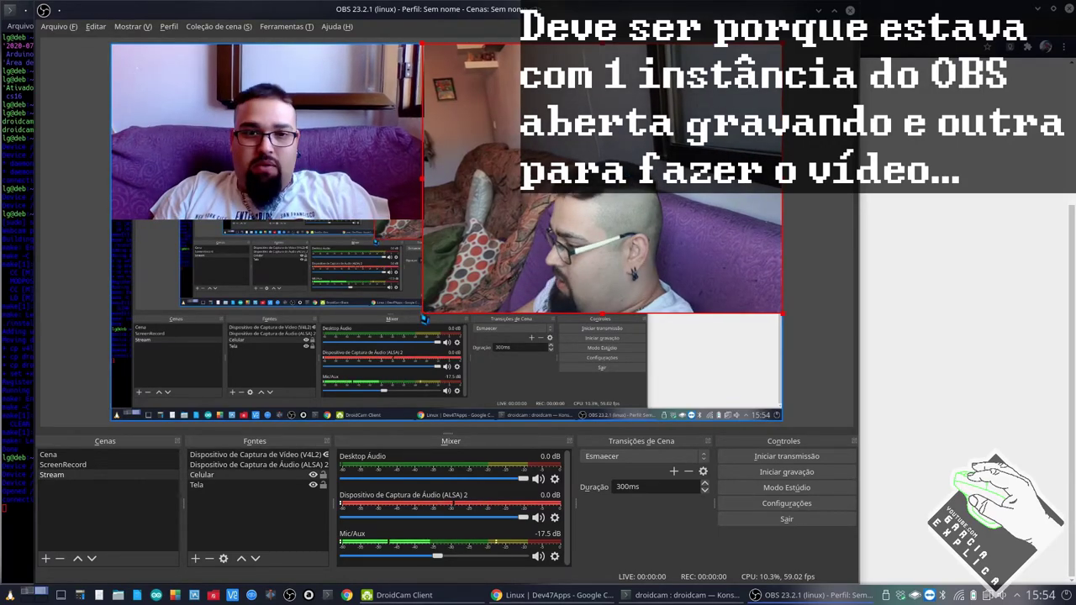
left_click_drag(423, 313, 576, 198)
left_click(269, 134)
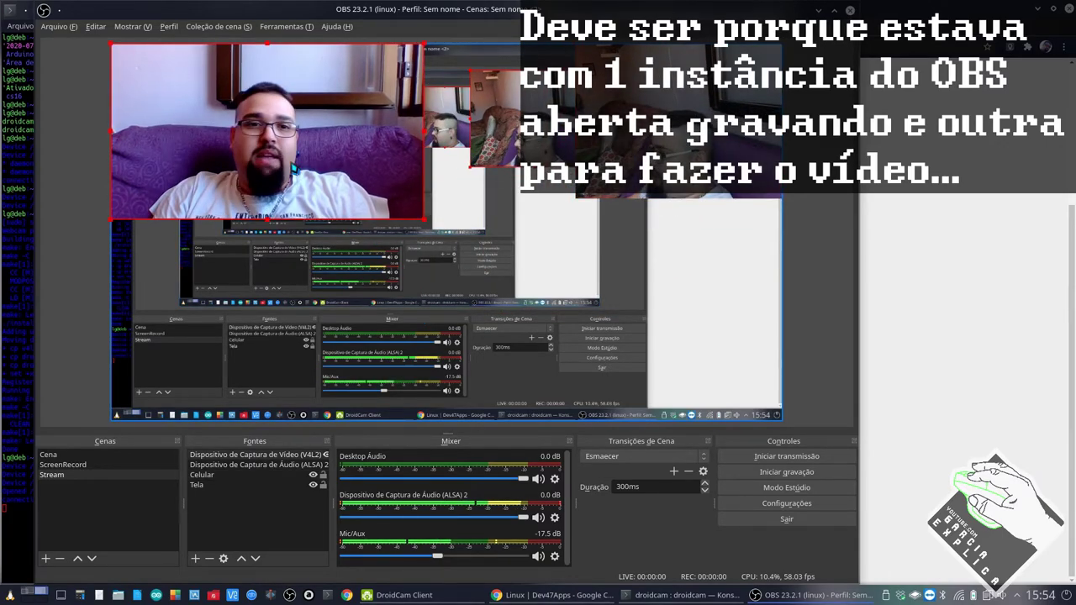
left_click_drag(424, 221, 354, 180)
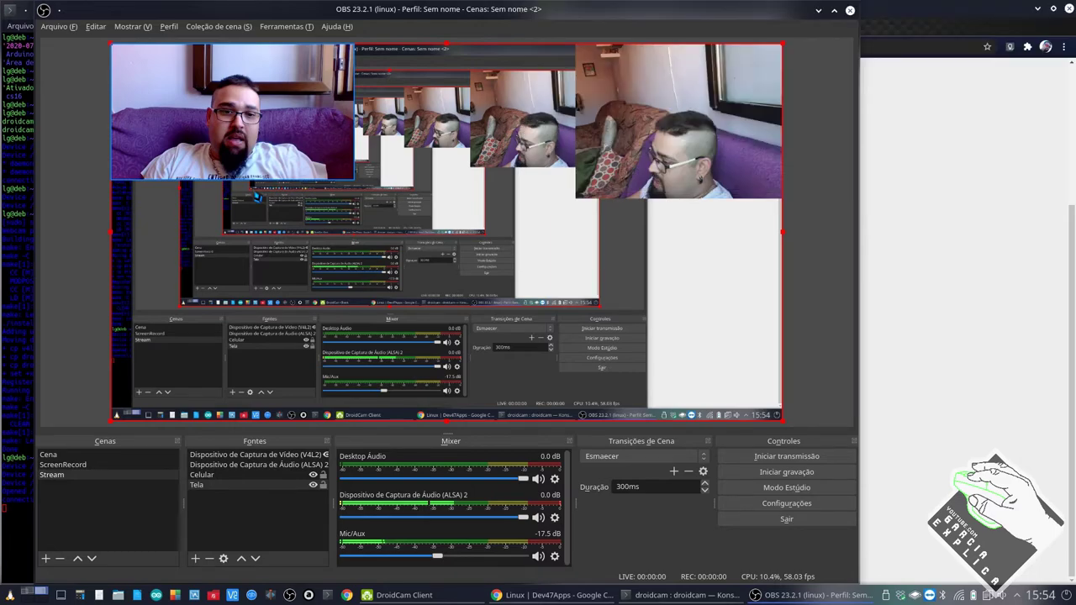
Step: Remove the "Dispositivo de Captura de Vídeo (V4L2)" webcam source from the Stream scene and maximize the OBS window
left_click(233, 111)
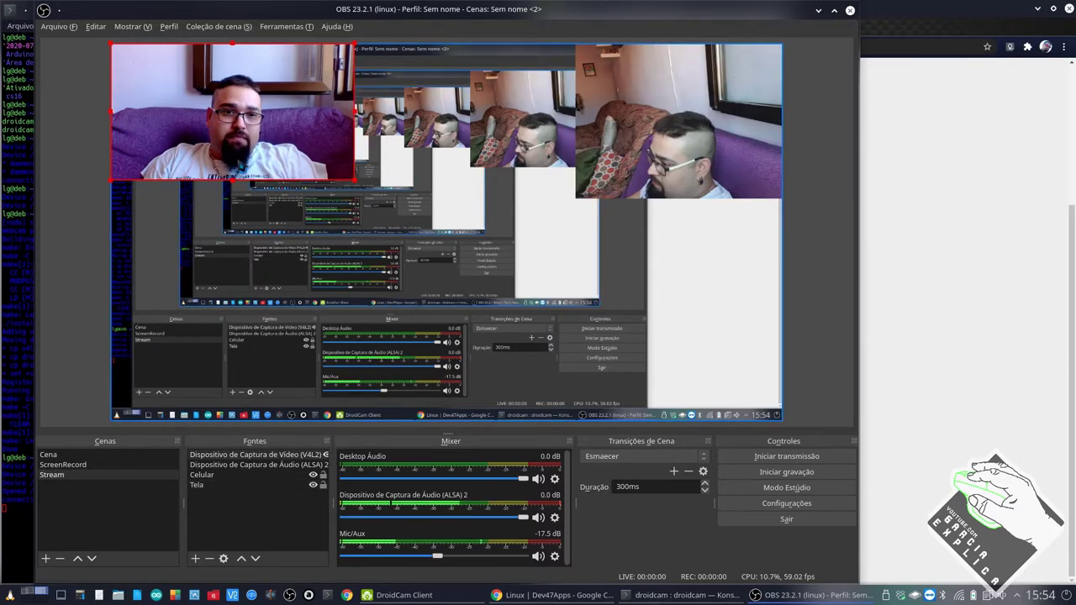
left_click(273, 455)
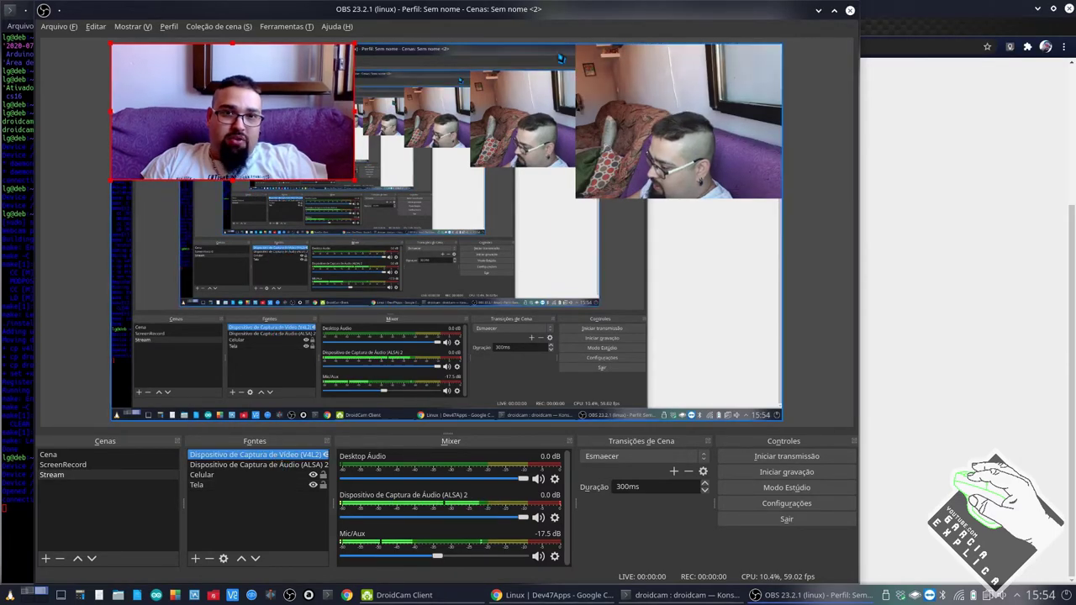
key("super+Page_Up")
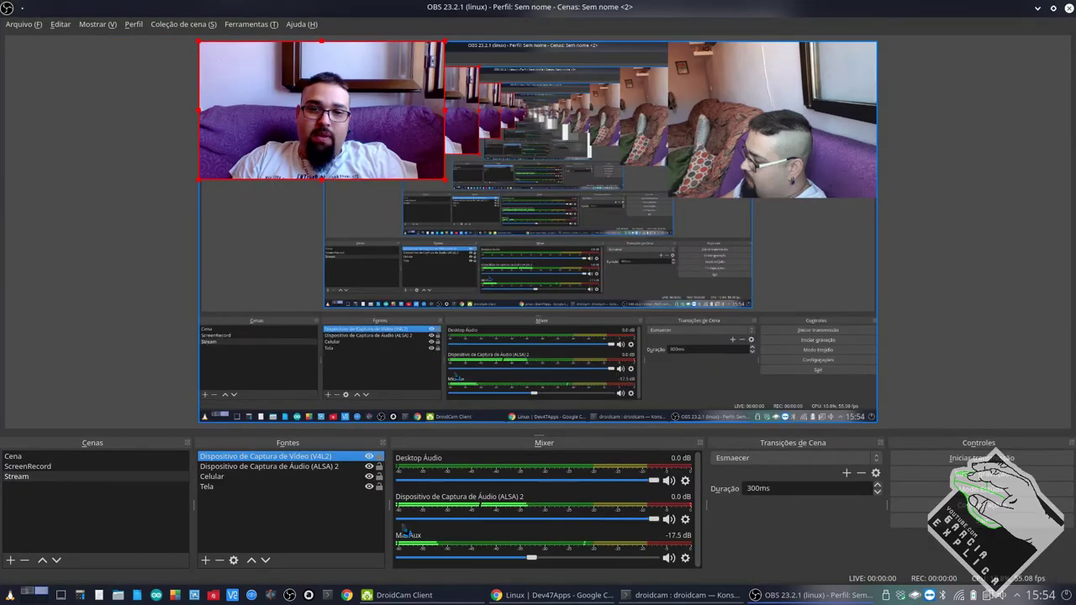
left_click(369, 471)
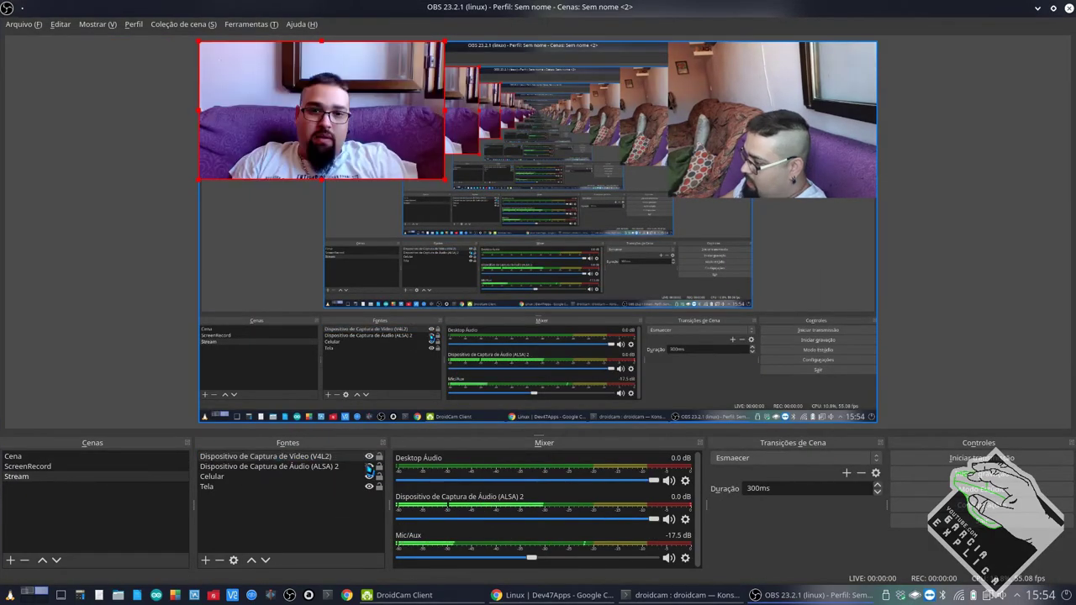
key("Delete")
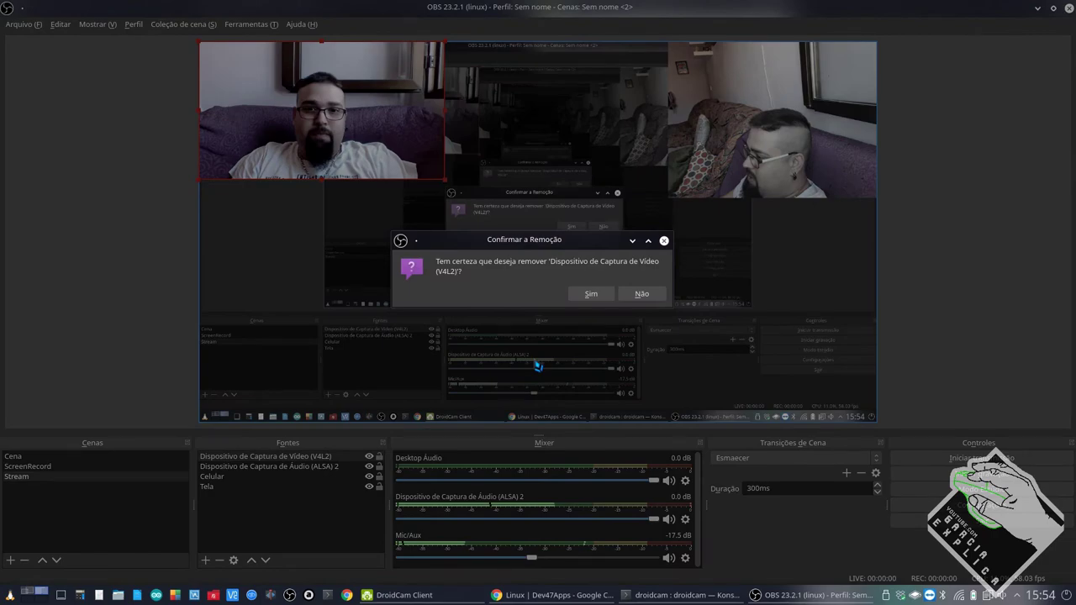
key("Return")
Step: Restore the OBS window, move the DroidCam Client window clear of it and view DroidCam's extra commands
left_click_drag(887, 13, 667, 130)
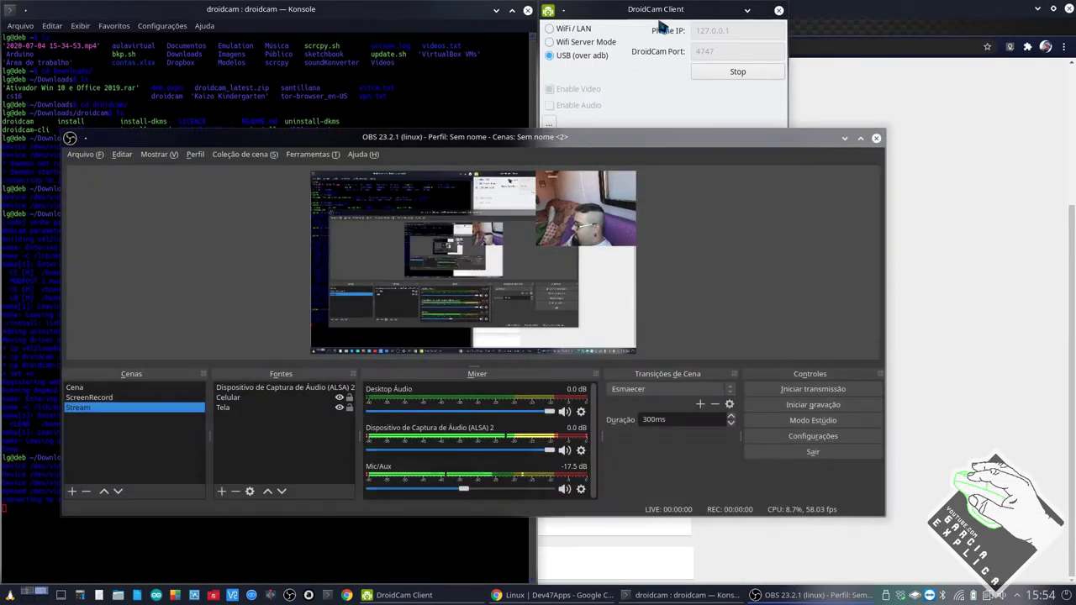
left_click_drag(660, 24, 827, 53)
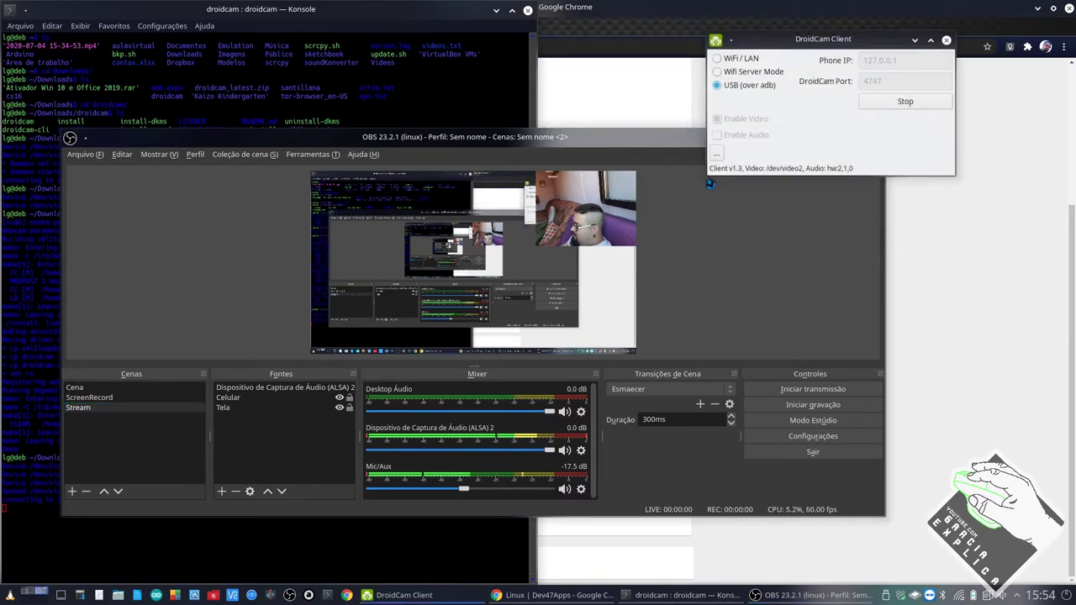
left_click(716, 153)
left_click(768, 144)
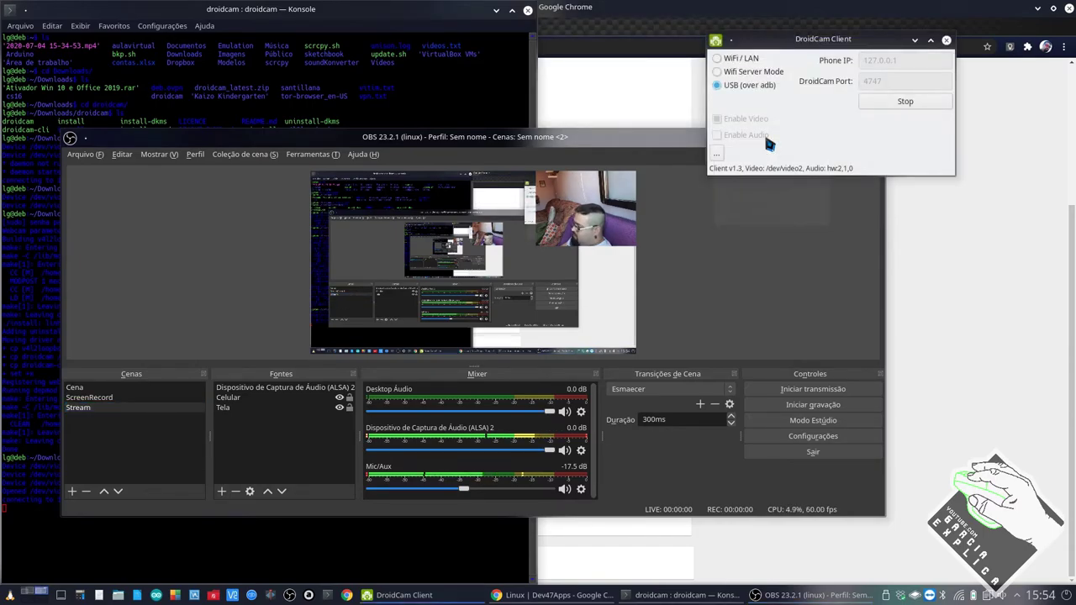
left_click(716, 153)
left_click(521, 436)
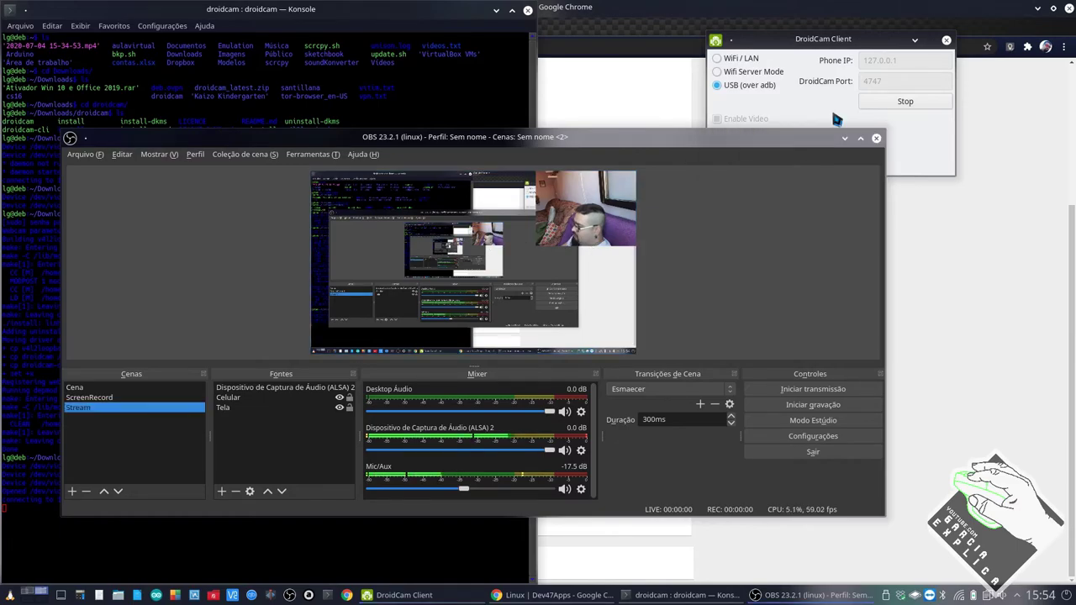
Step: Maximize the OBS window again and bring the DroidCam Client window in front of it
key("super+Page_Up")
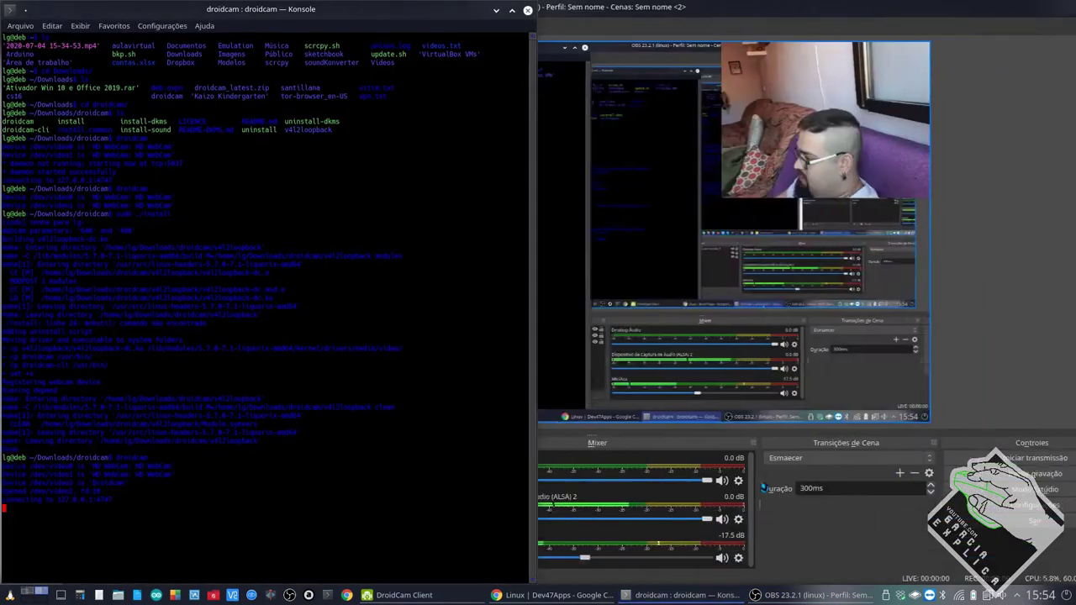
left_click(662, 597)
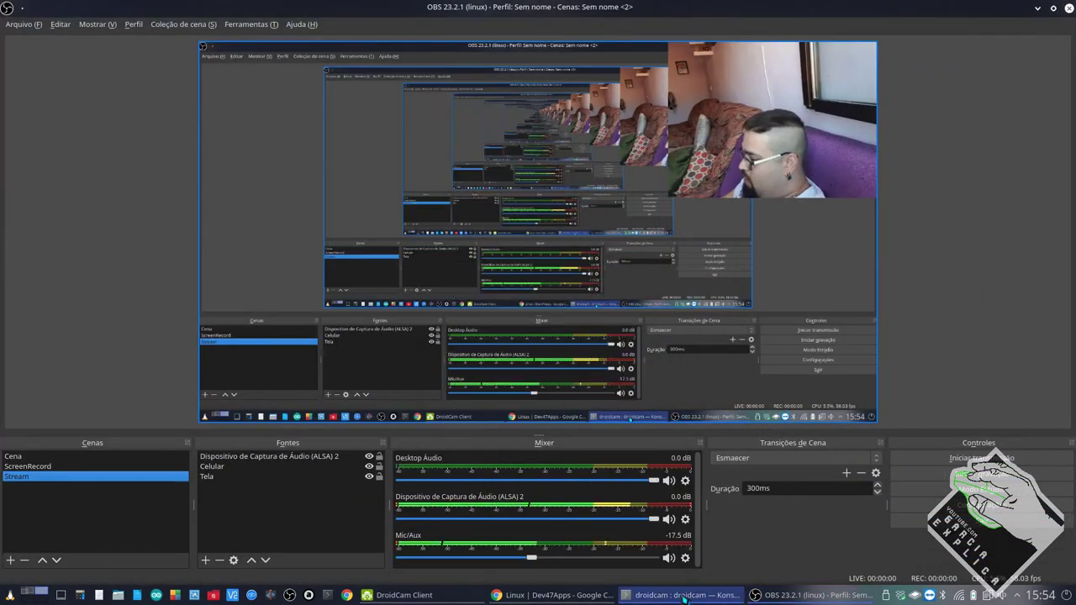
mouse_move(672, 595)
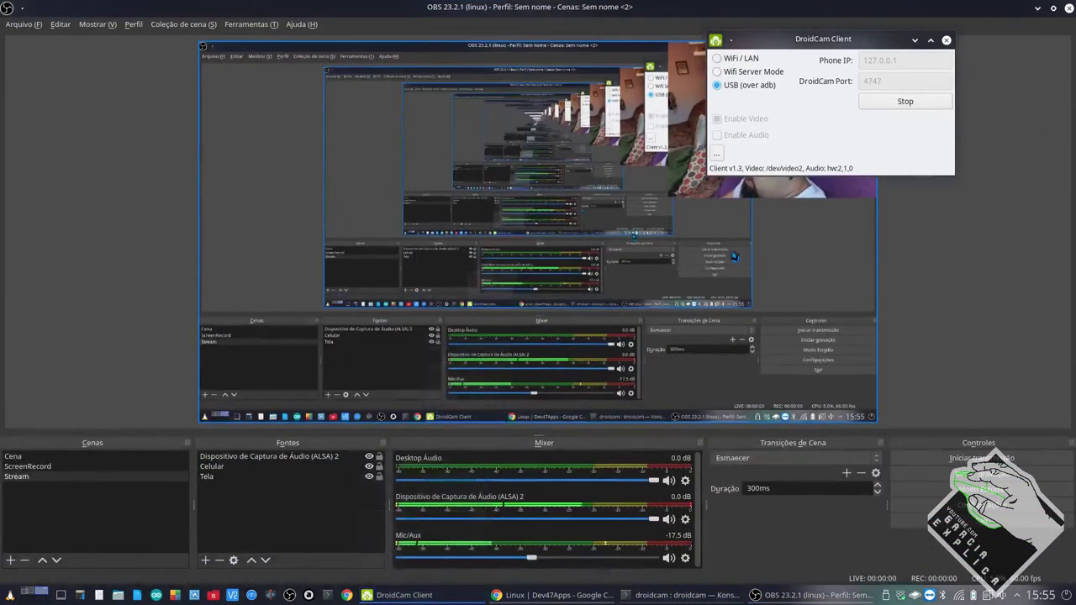
left_click(403, 595)
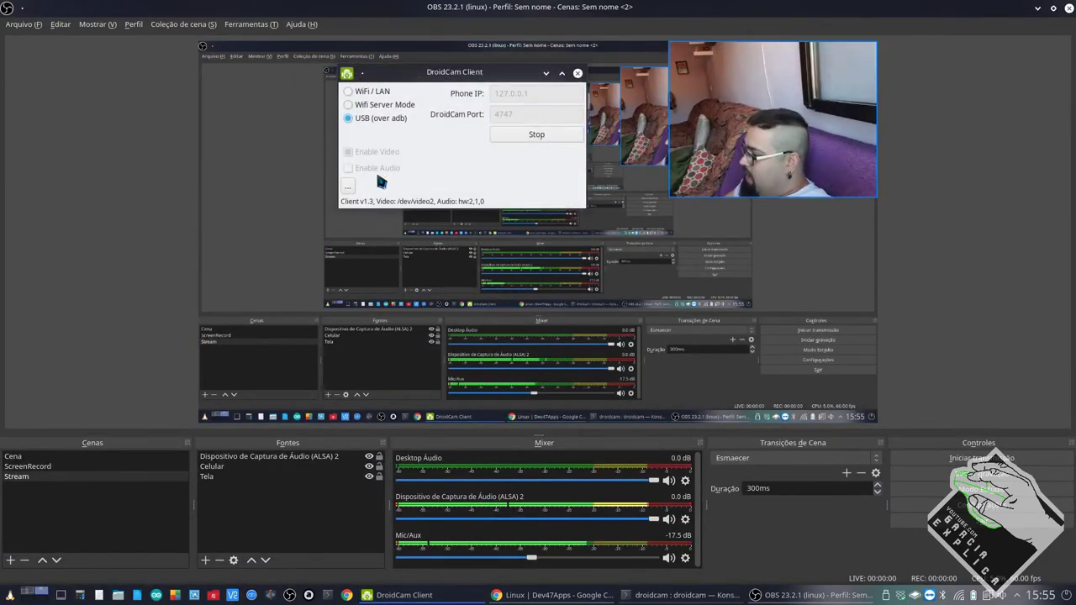
Step: Try DroidCam's extra camera commands, including Toggle LED Flash
left_click(344, 188)
left_click(414, 217)
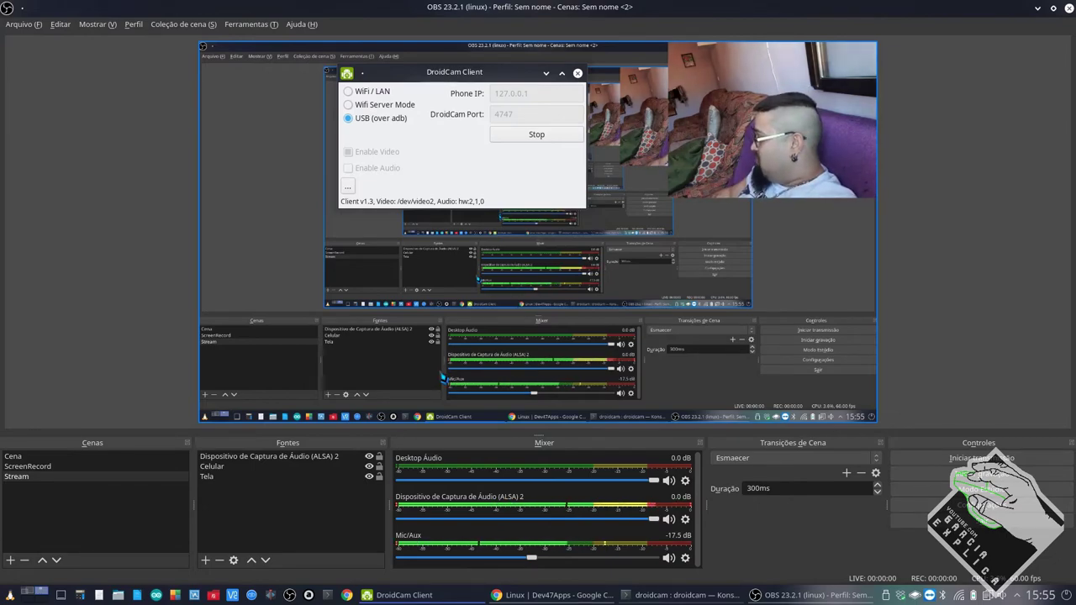
left_click(348, 187)
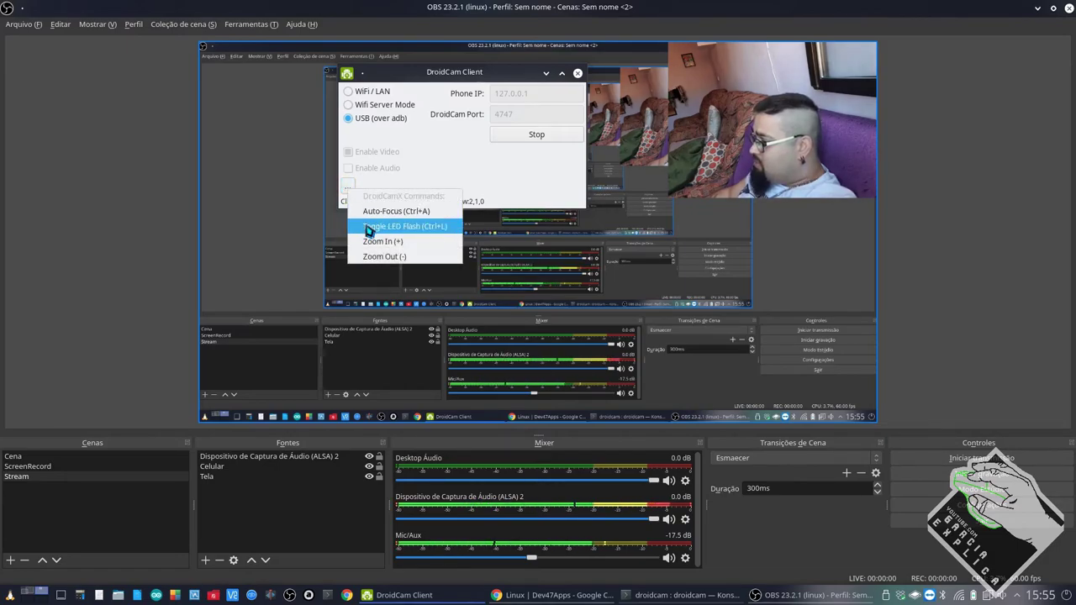
left_click(367, 227)
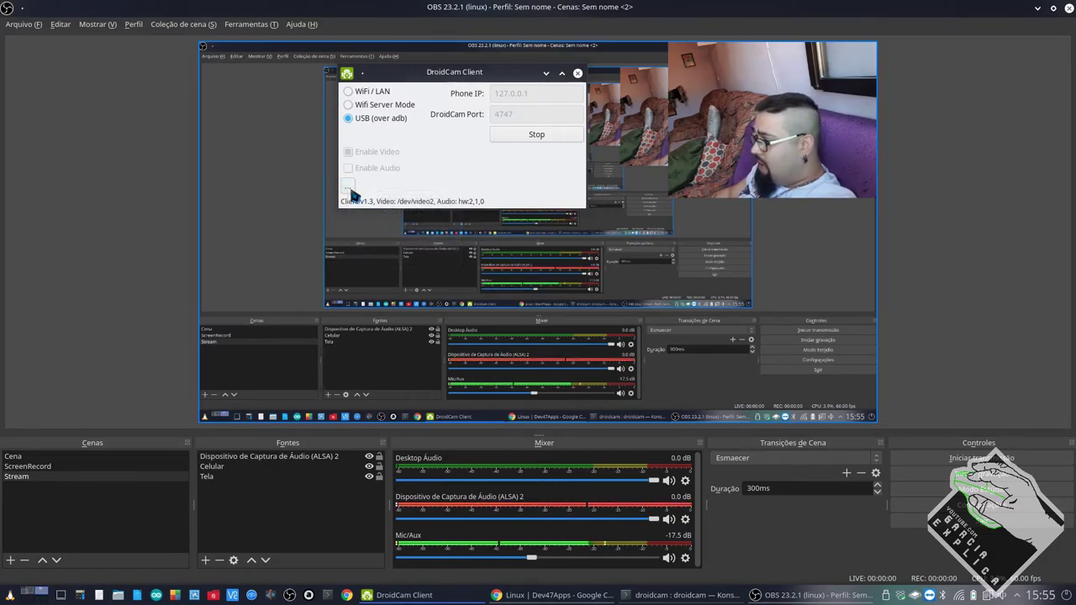
left_click(350, 186)
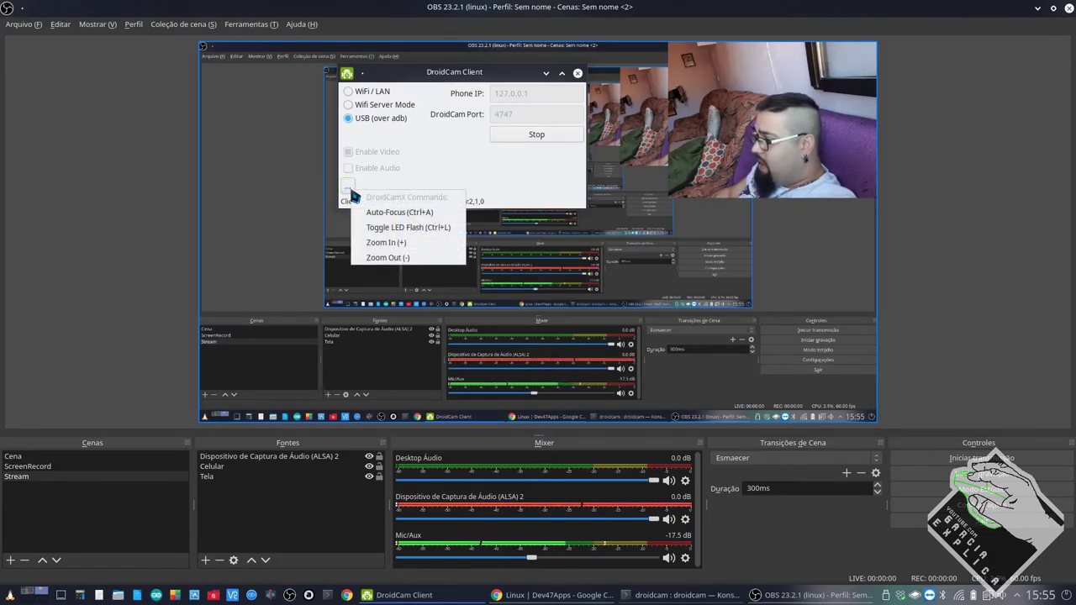
left_click(400, 183)
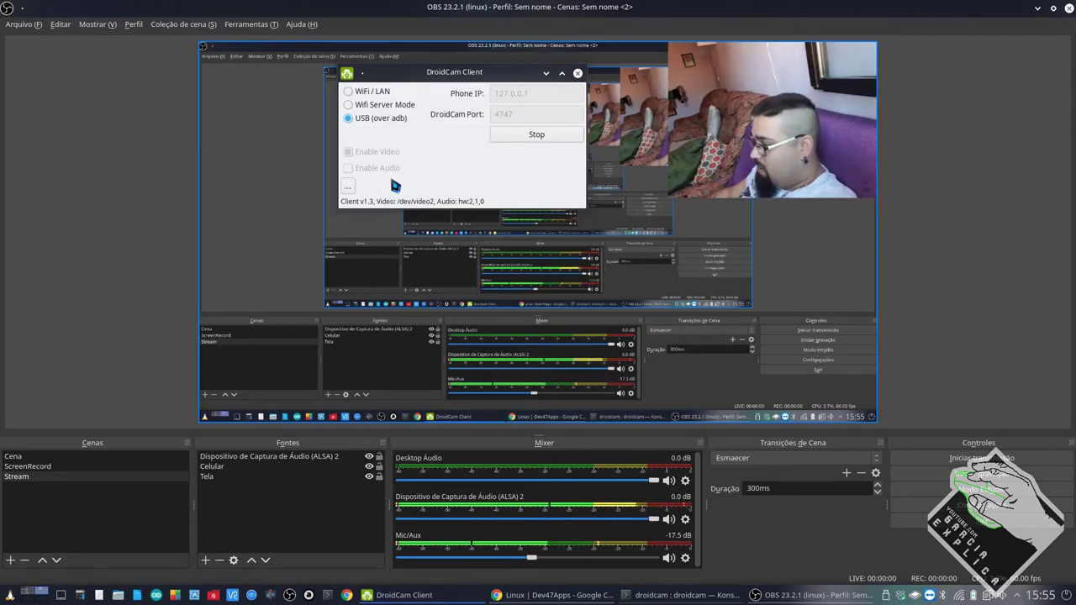
Step: Apply DroidCam's Zoom In command twice to the phone camera
left_click(348, 186)
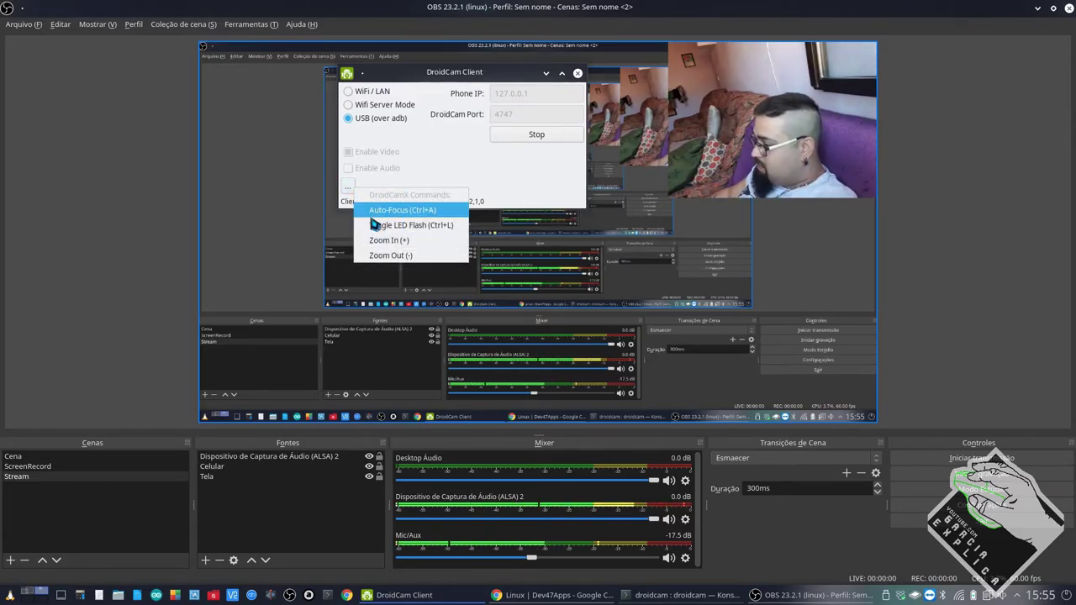
left_click(373, 239)
left_click(350, 186)
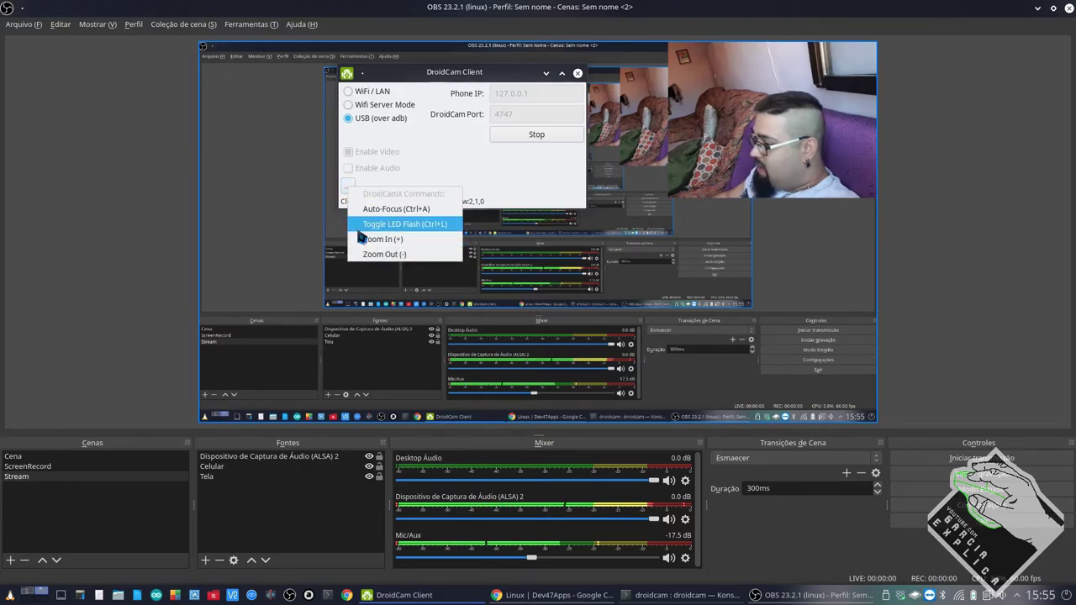
left_click(361, 240)
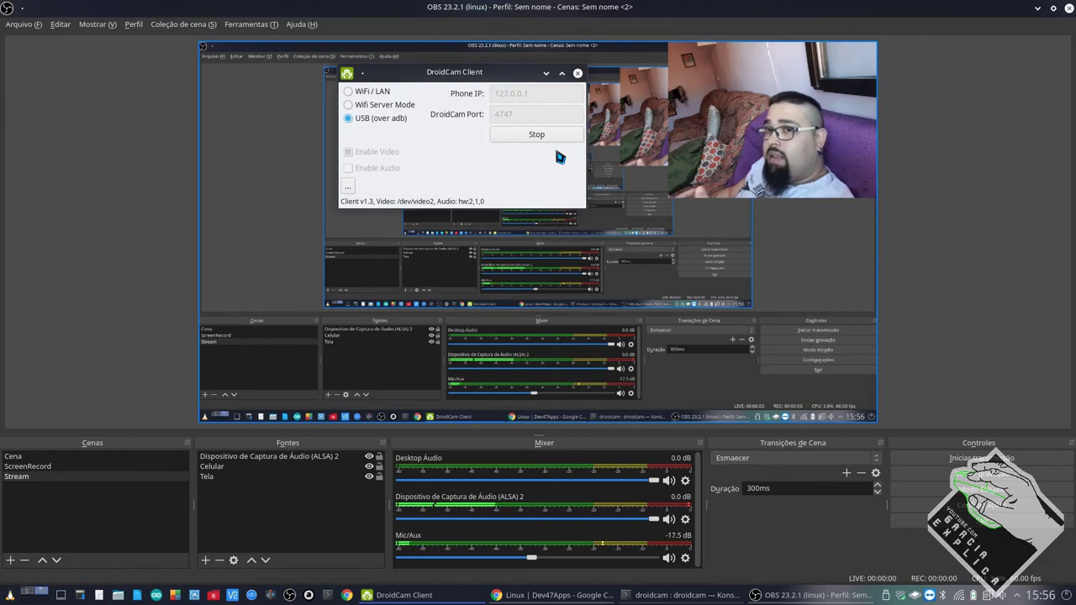
Step: Stop the USB connection and connect DroidCam over WiFi / LAN with the phone IP 192.168.1.244
left_click(507, 137)
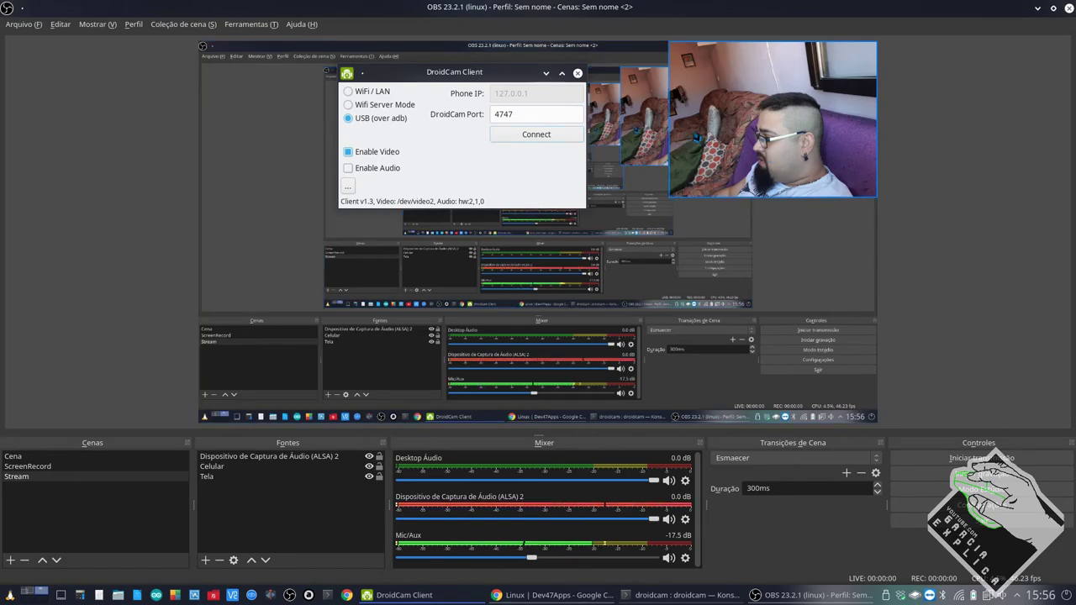
left_click(372, 94)
triple_click(538, 93)
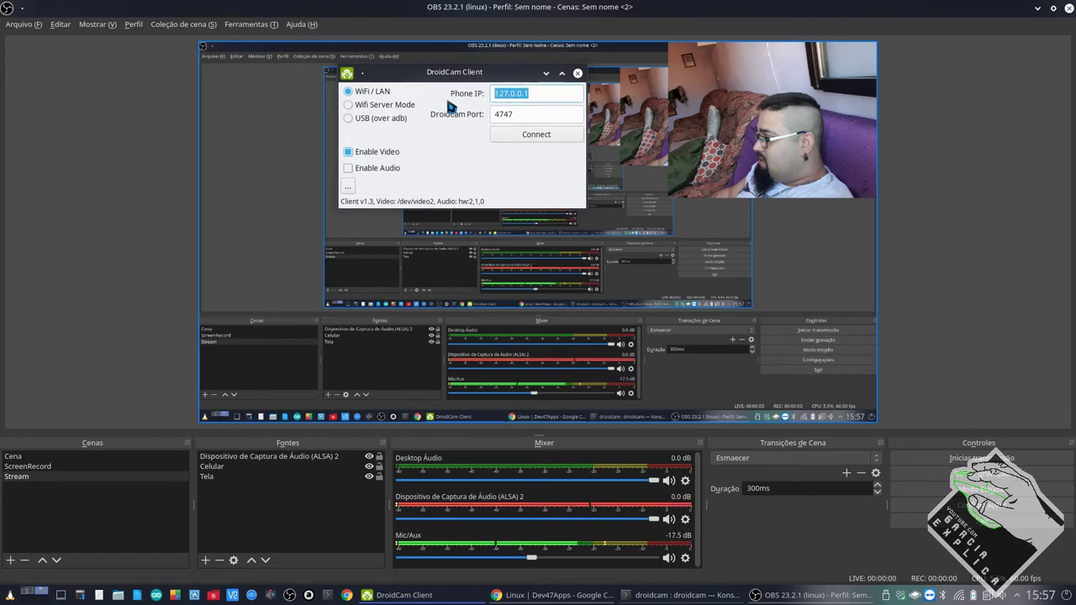
type("192.168")
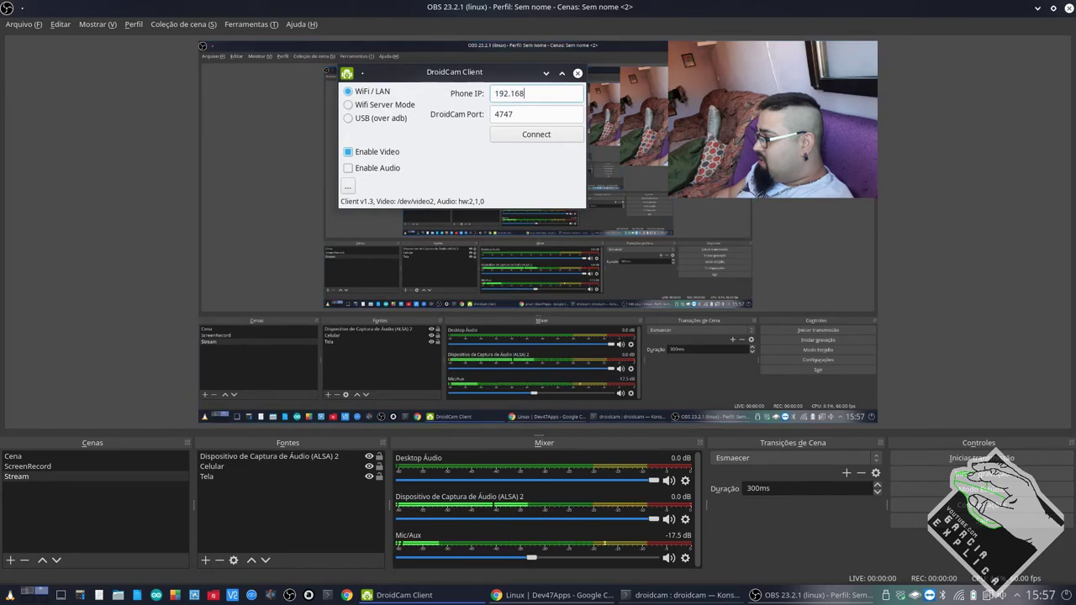
type(".1.244")
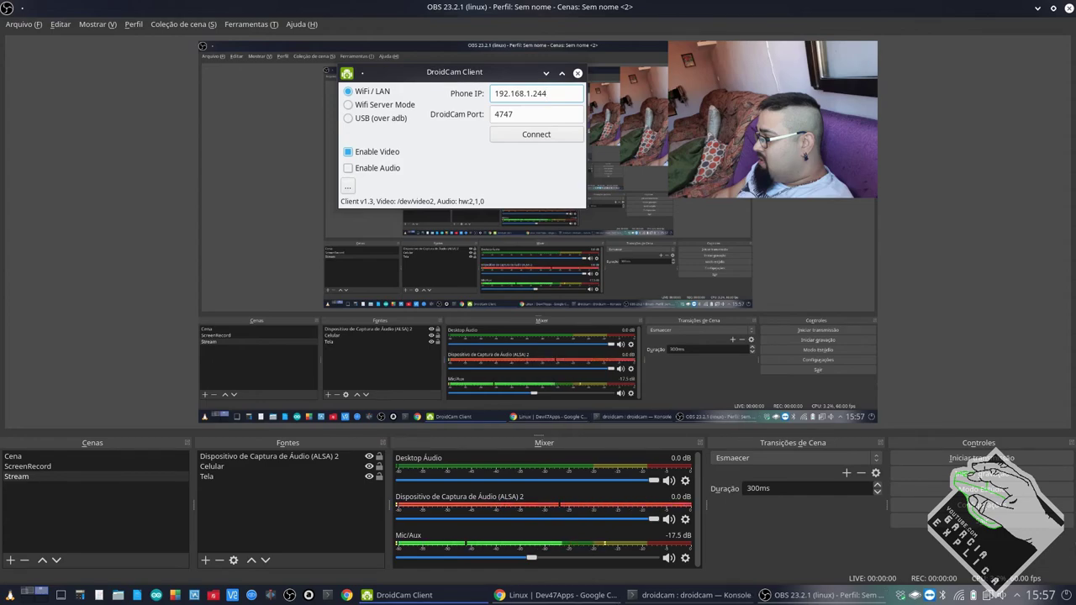
left_click(542, 136)
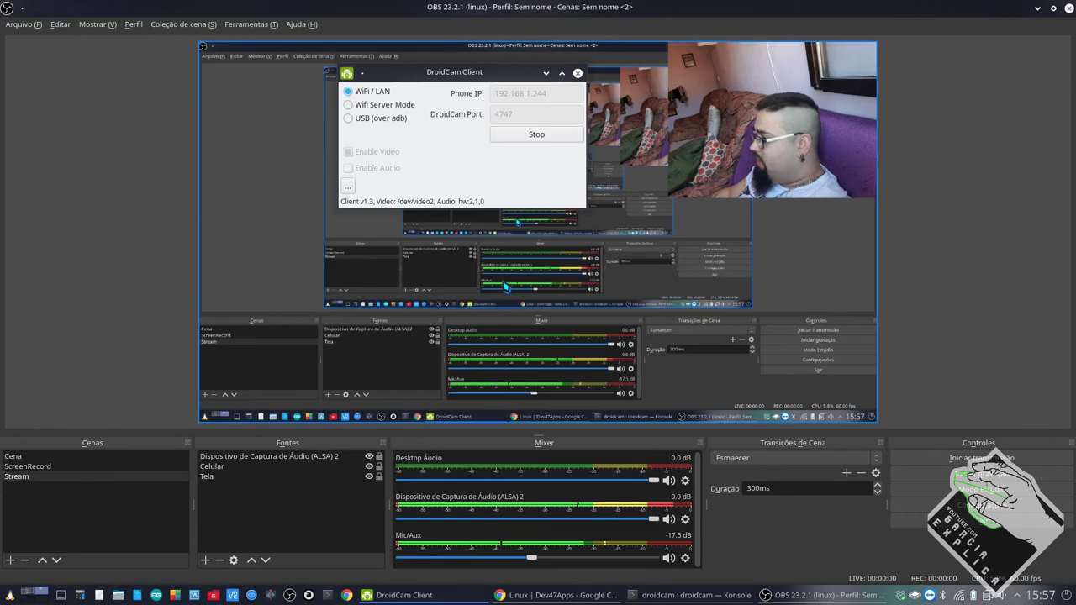